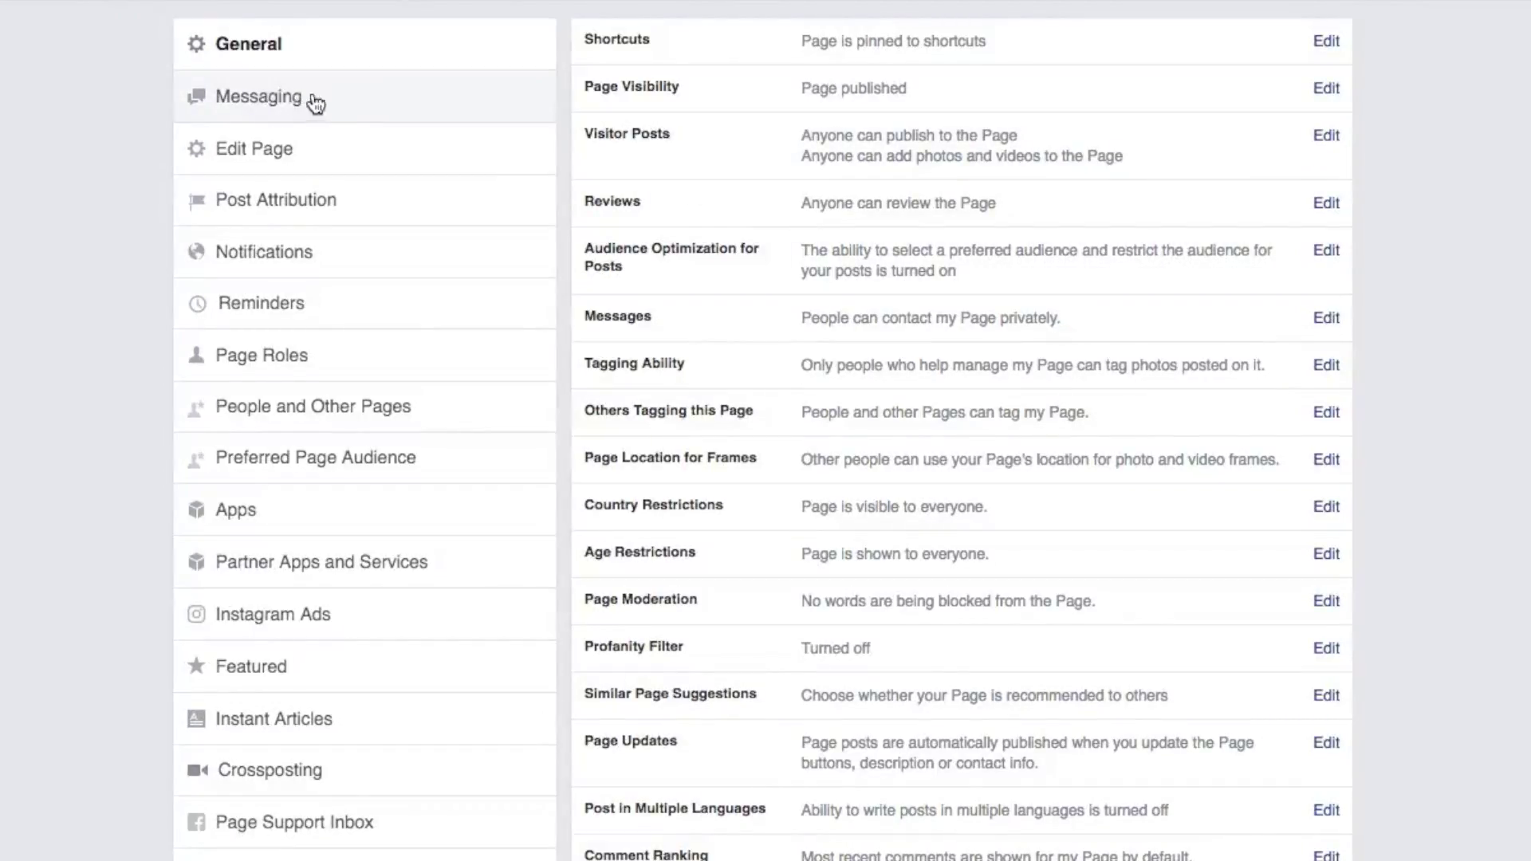
Open the Page's Messaging settings and scroll down to the Response Assistant options.
click(348, 96)
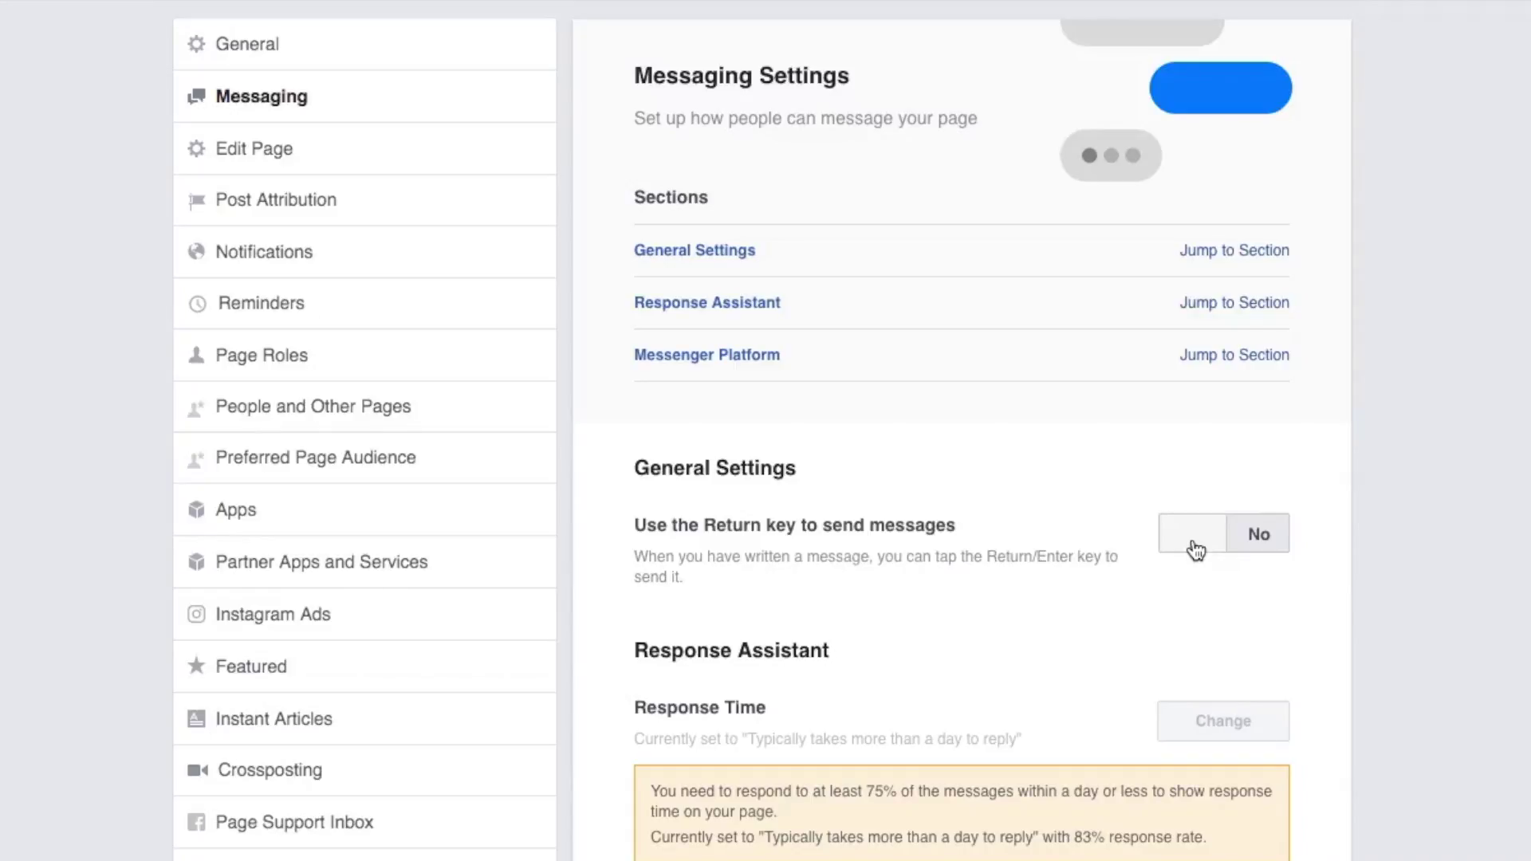
scroll(1196, 551, down, 8)
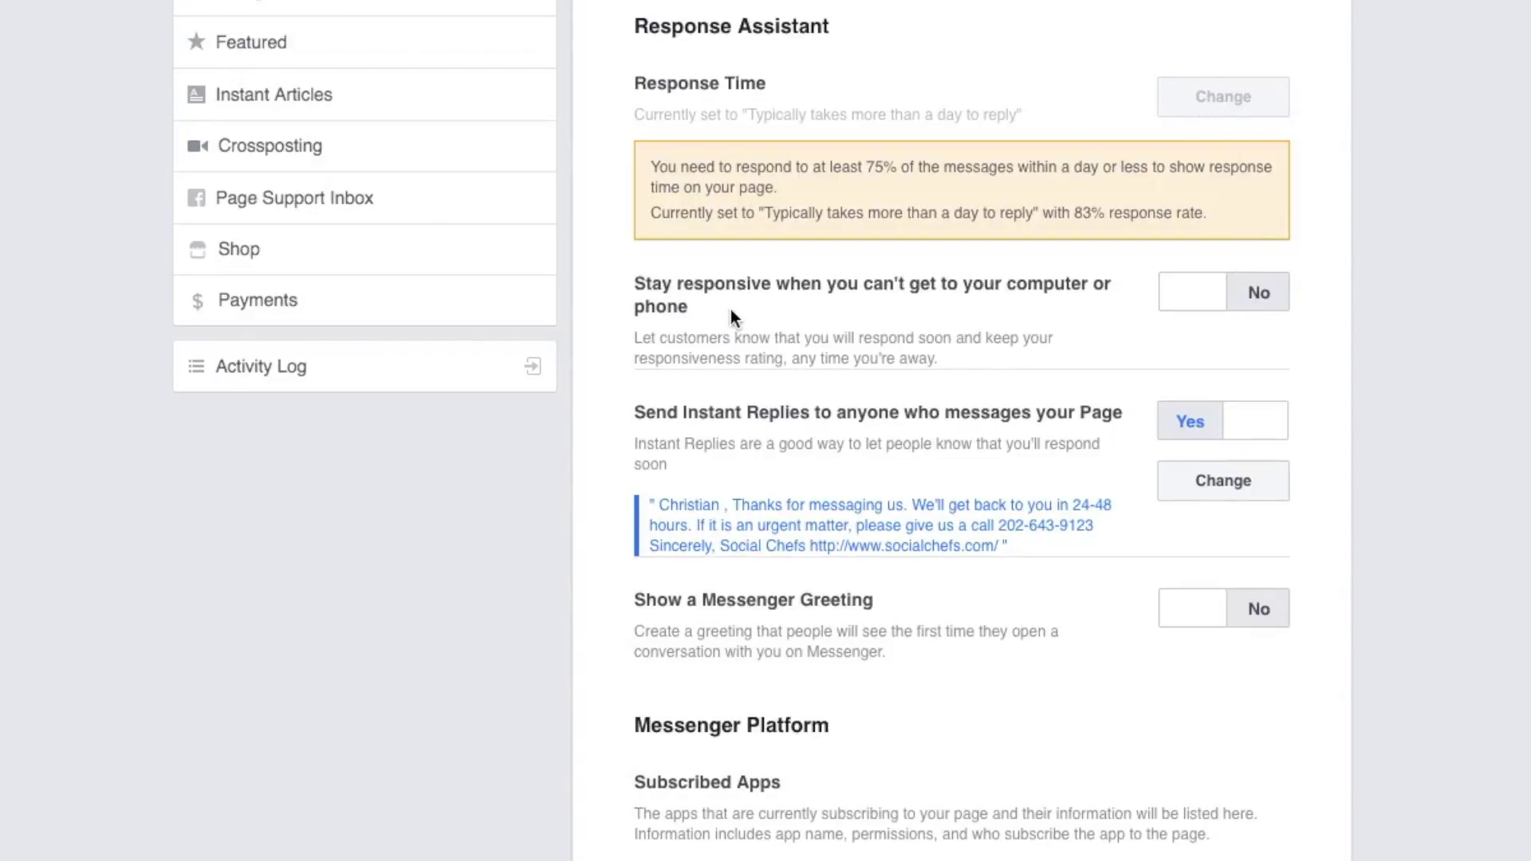
click(1190, 308)
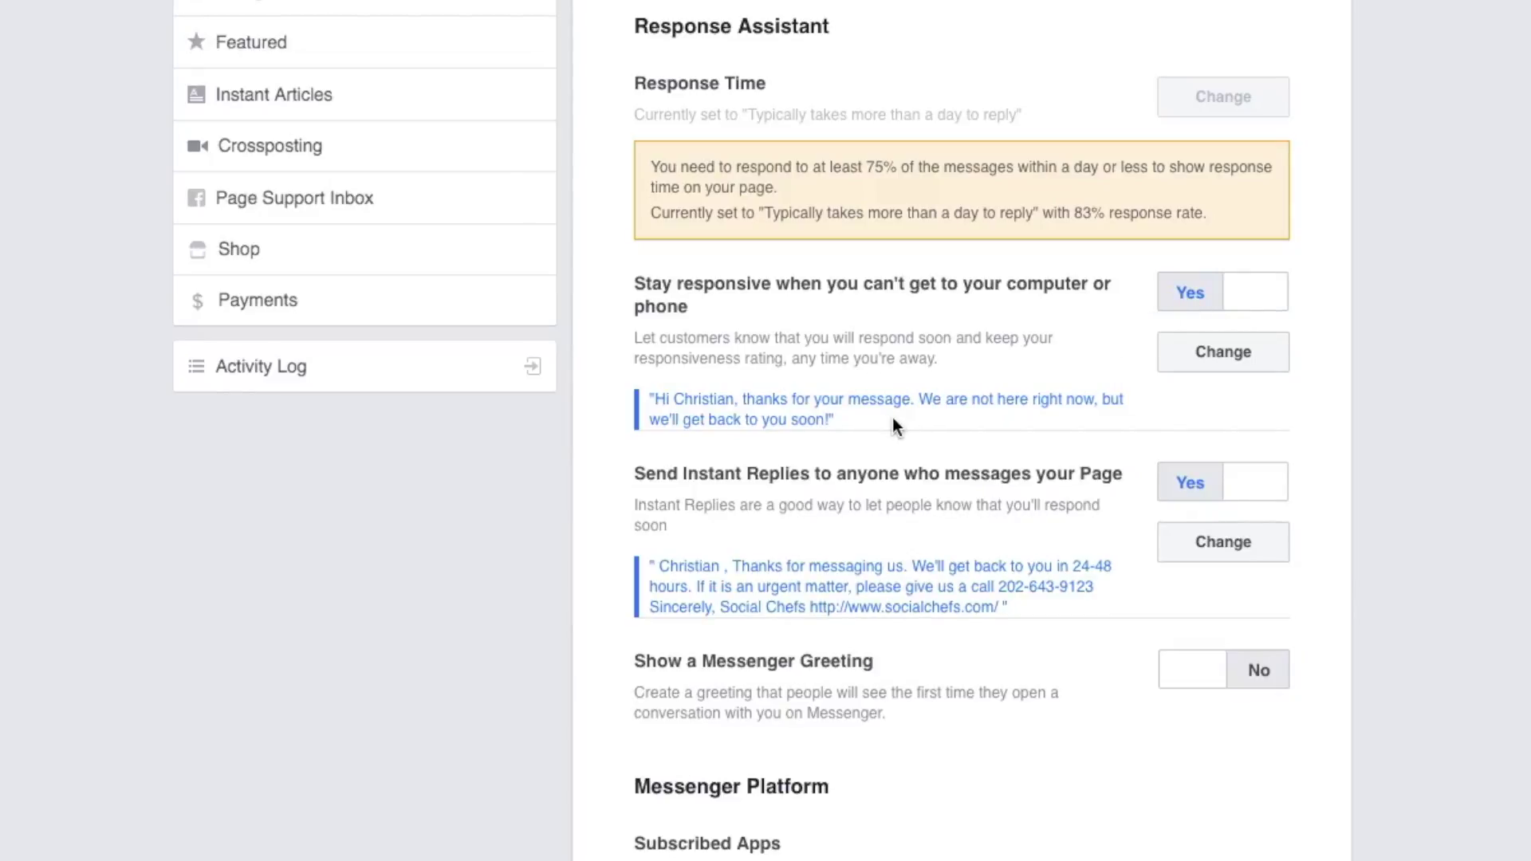
click(1206, 363)
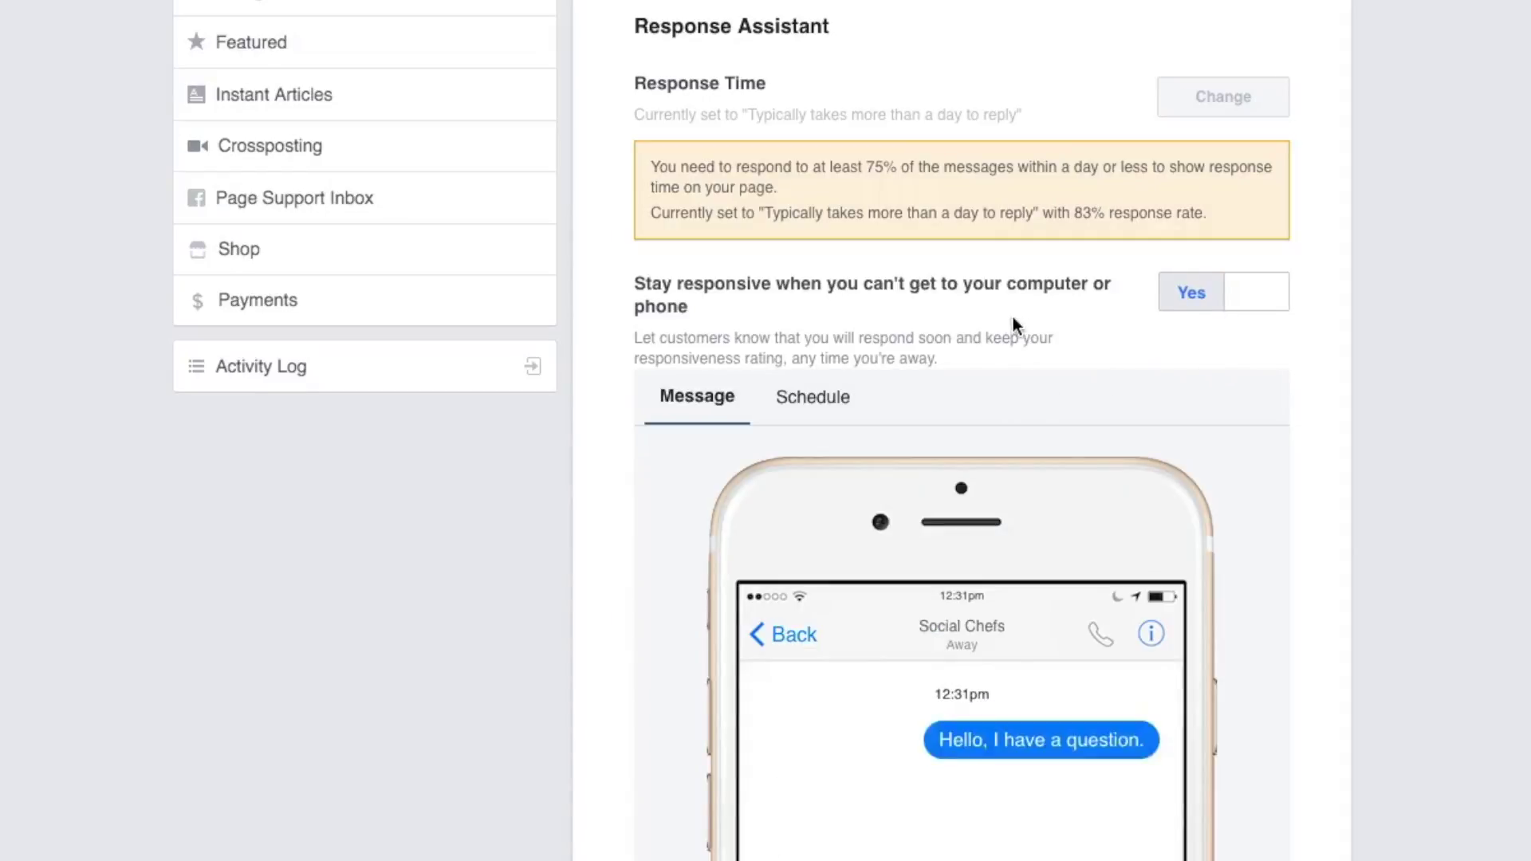
scroll(1011, 320, down, 3)
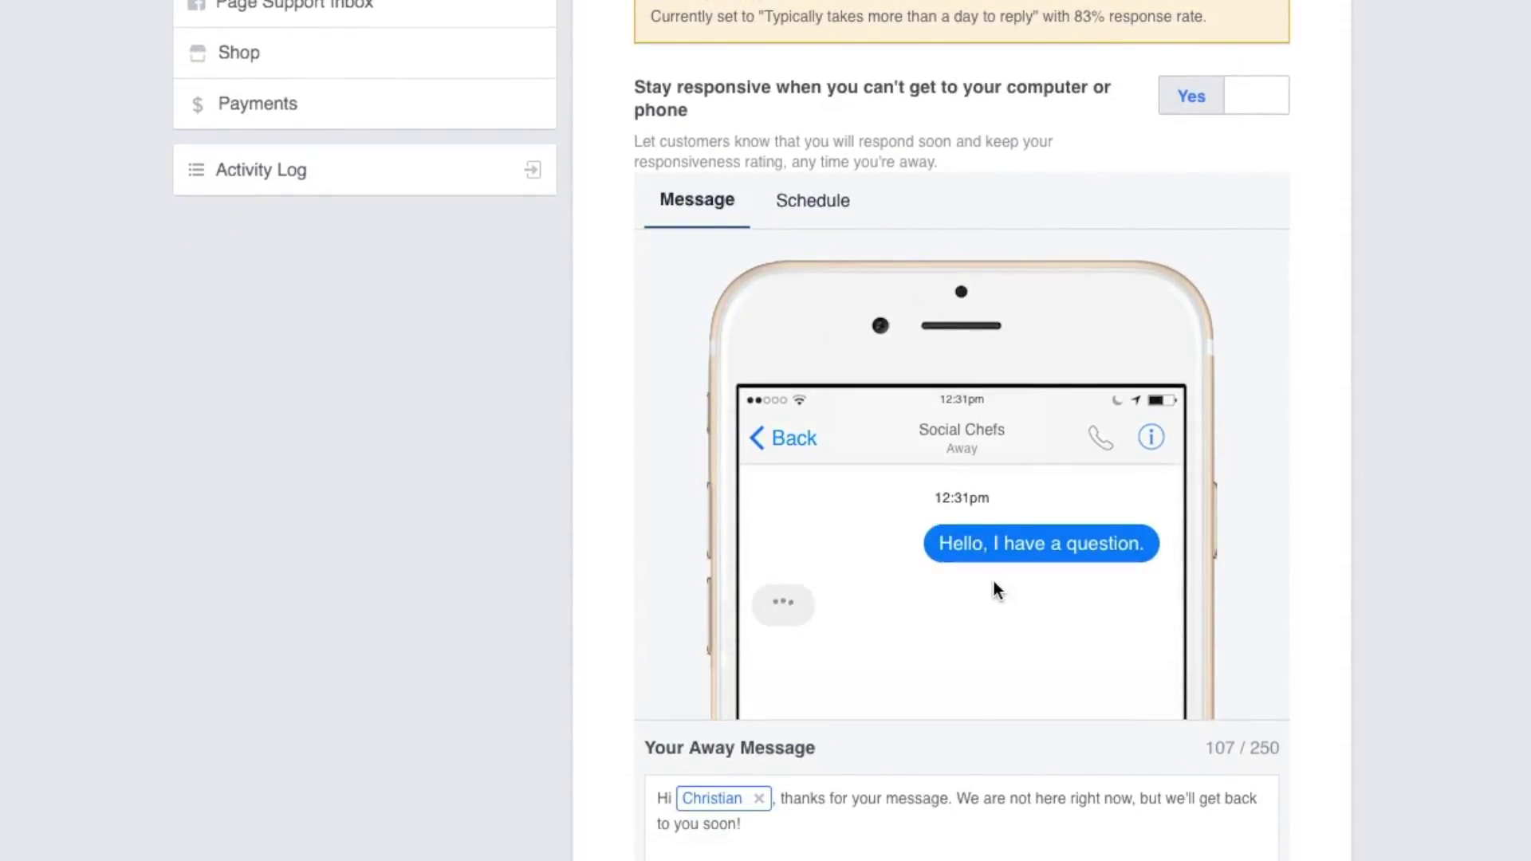
scroll(994, 581, down, 6)
scroll(993, 576, up, 1)
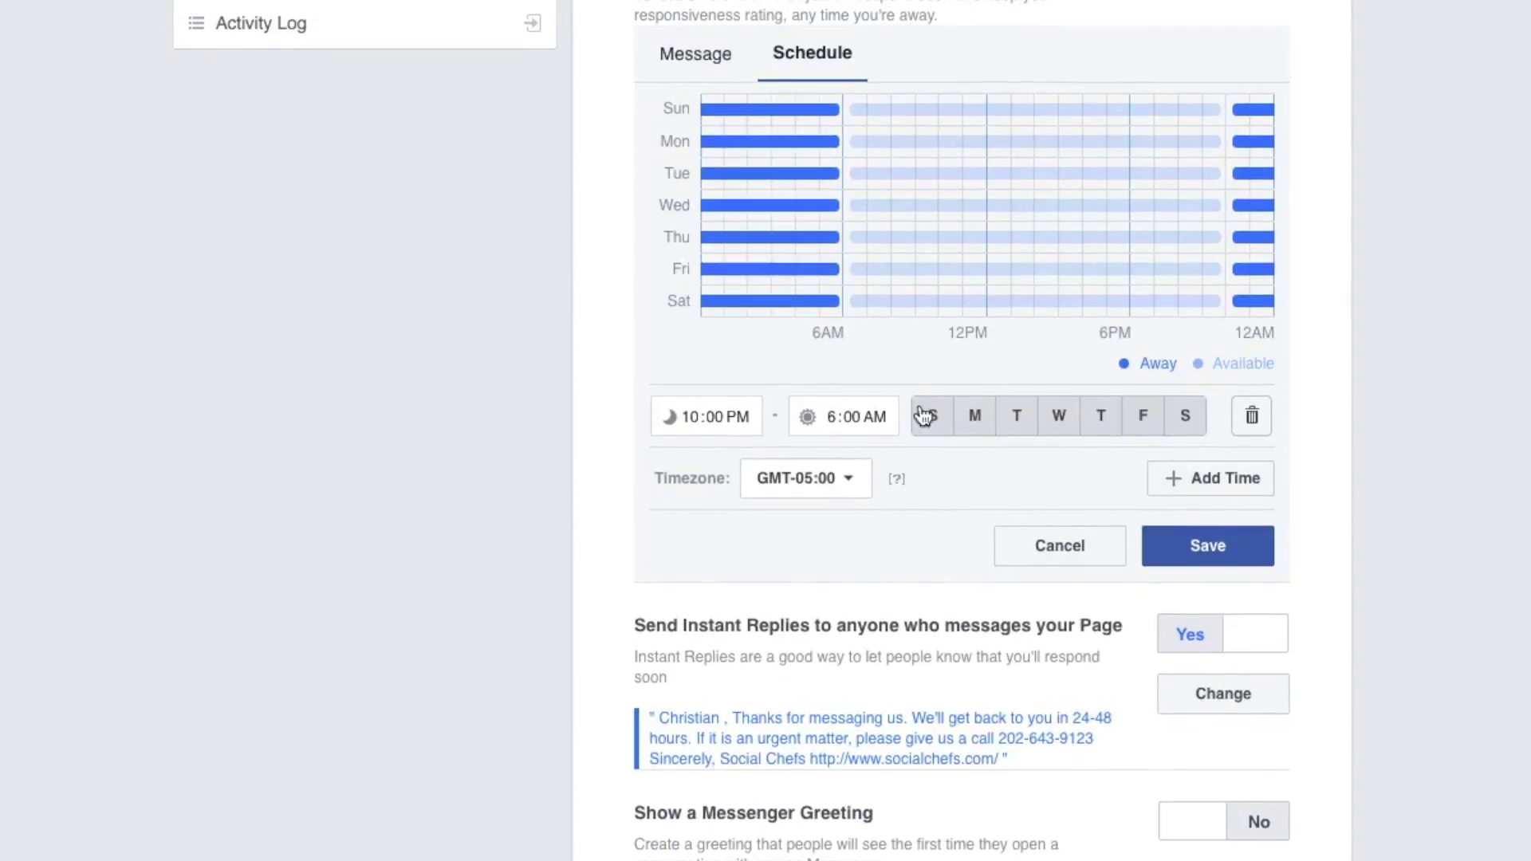
click(732, 54)
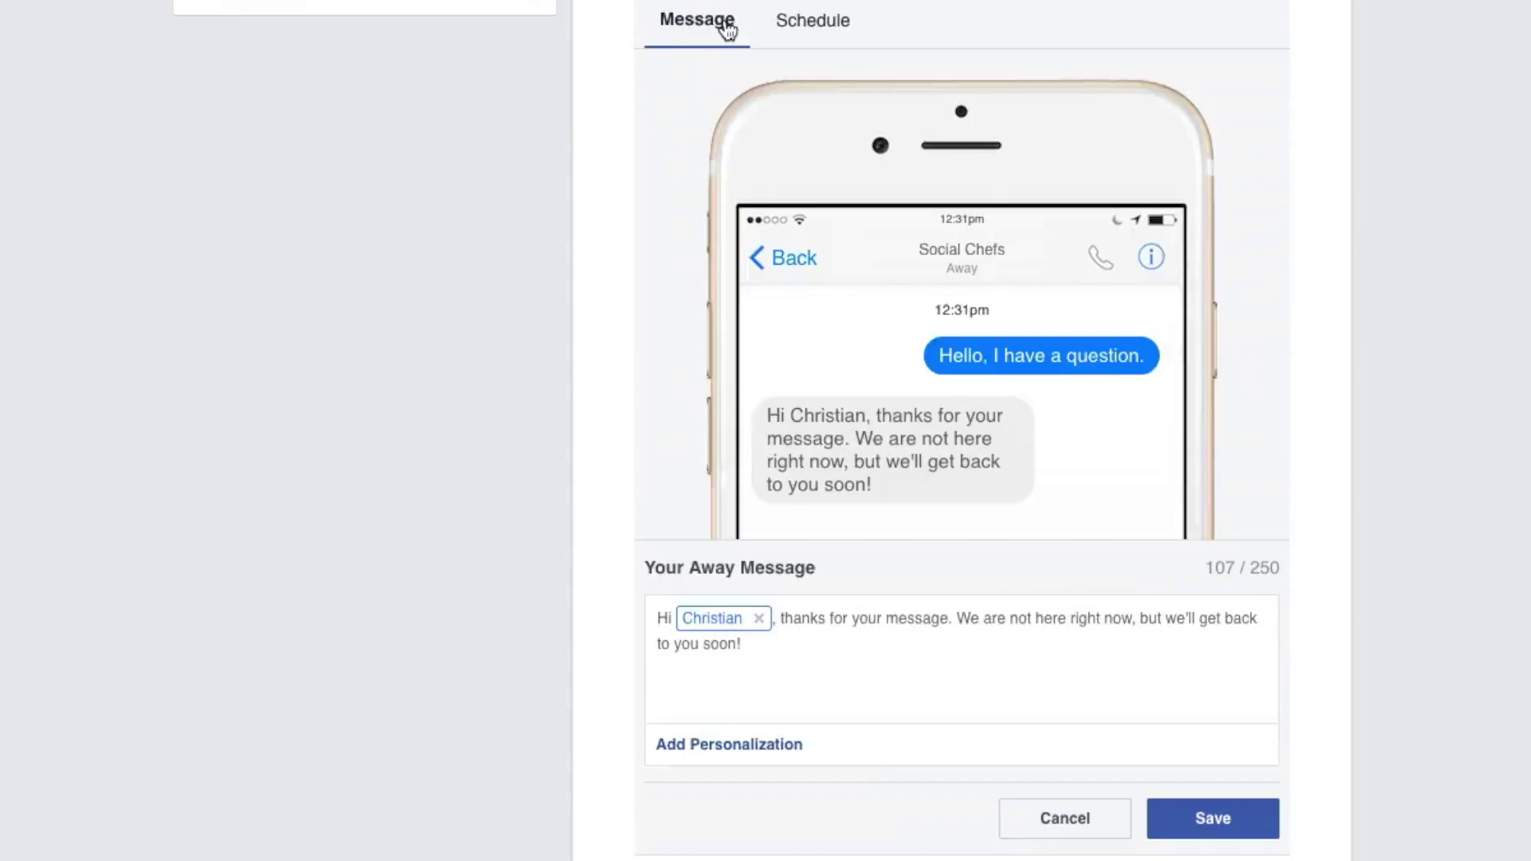
click(798, 644)
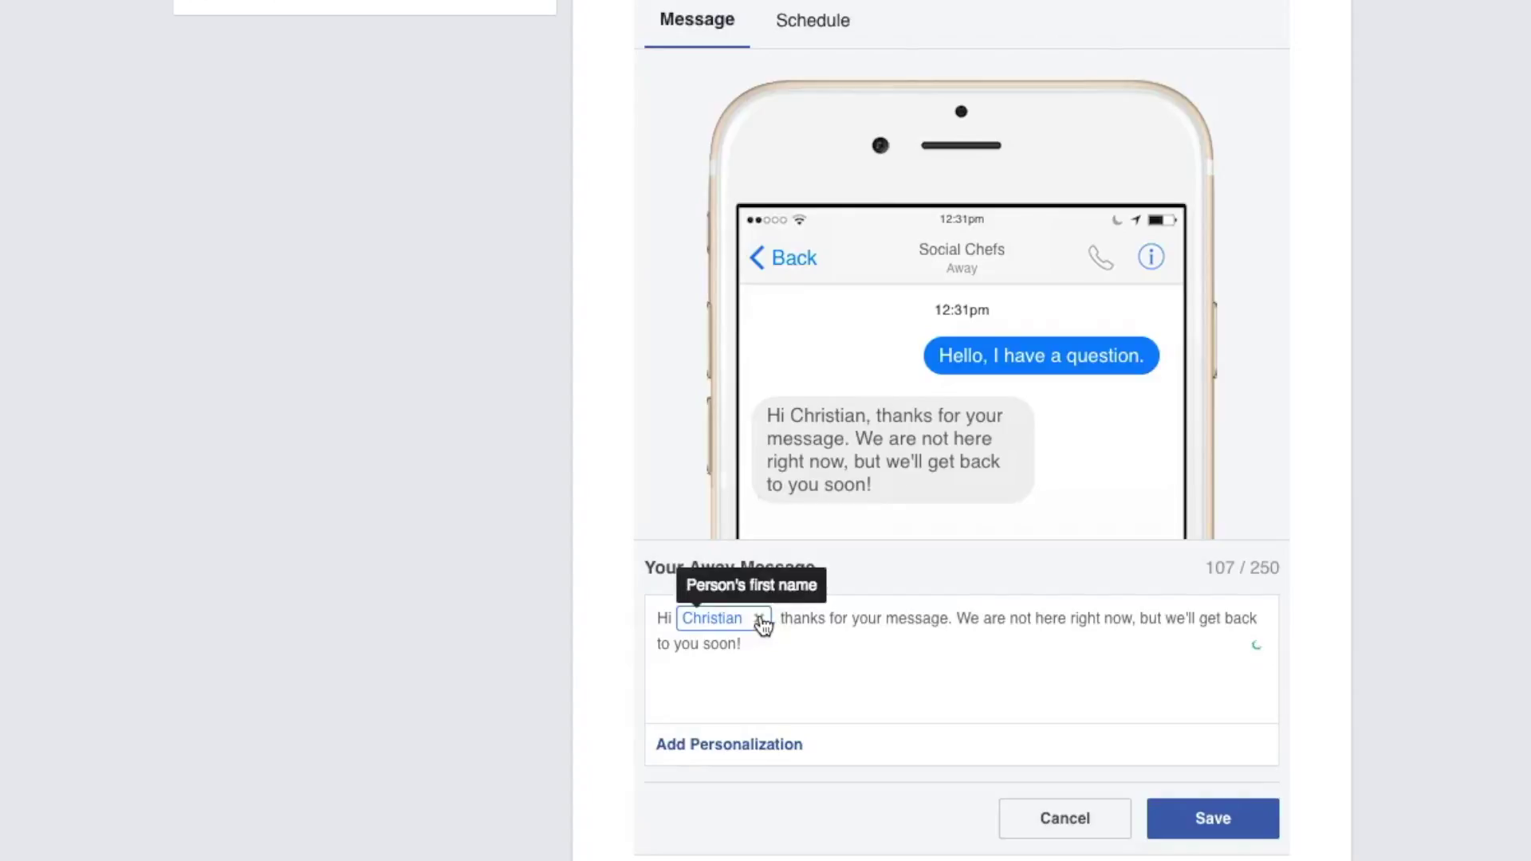
click(760, 620)
key(BackSpace)
key(Delete)
key(Delete)
text(. T)
key(Delete)
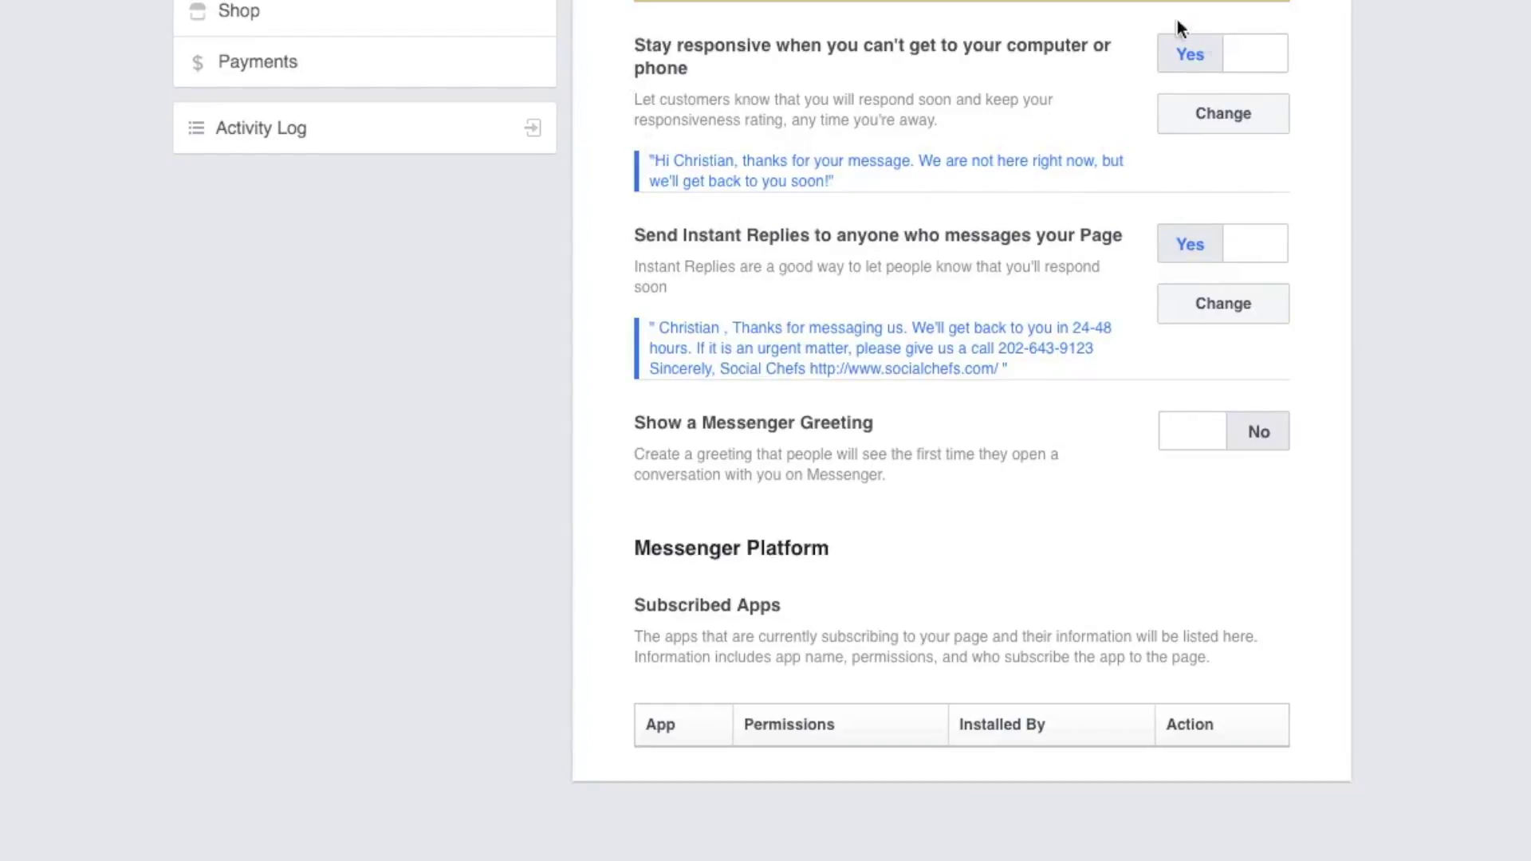
click(1242, 54)
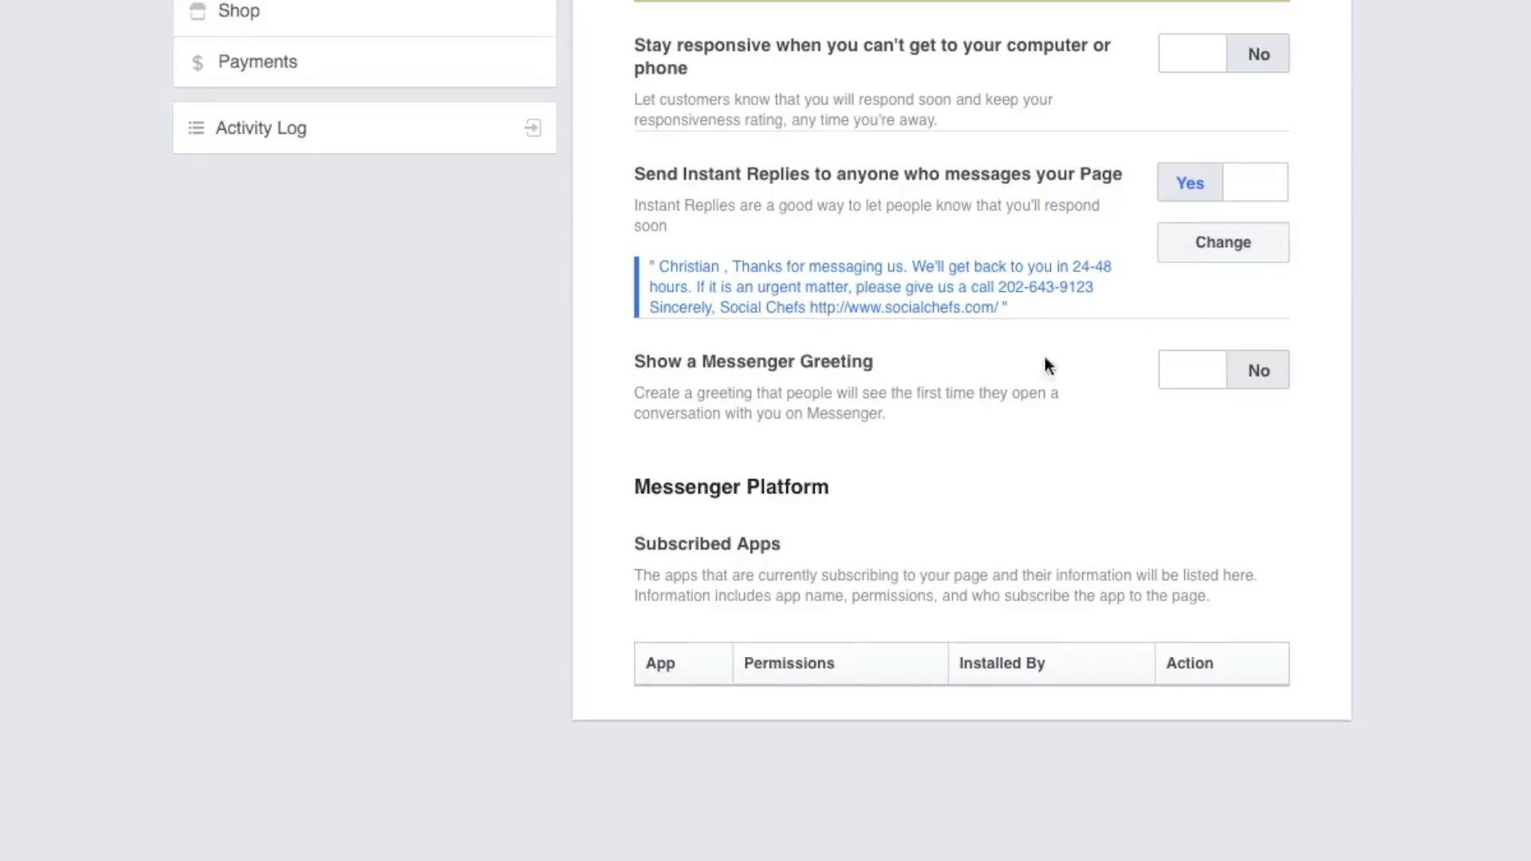
Review the instant reply text and its personalization fields, then cancel the editor without saving.
click(1213, 252)
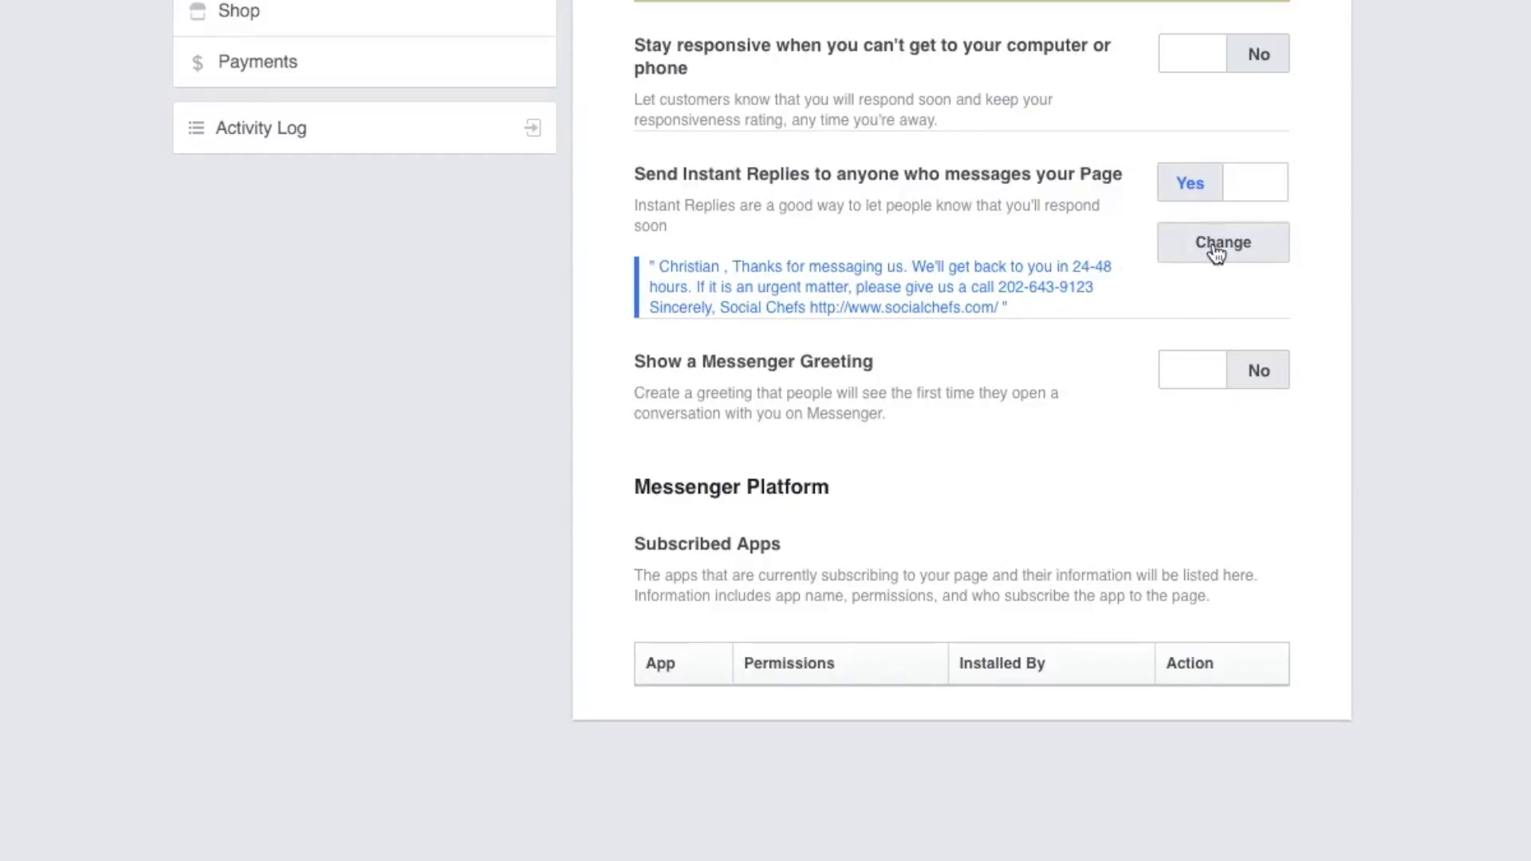
scroll(1245, 270, down, 3)
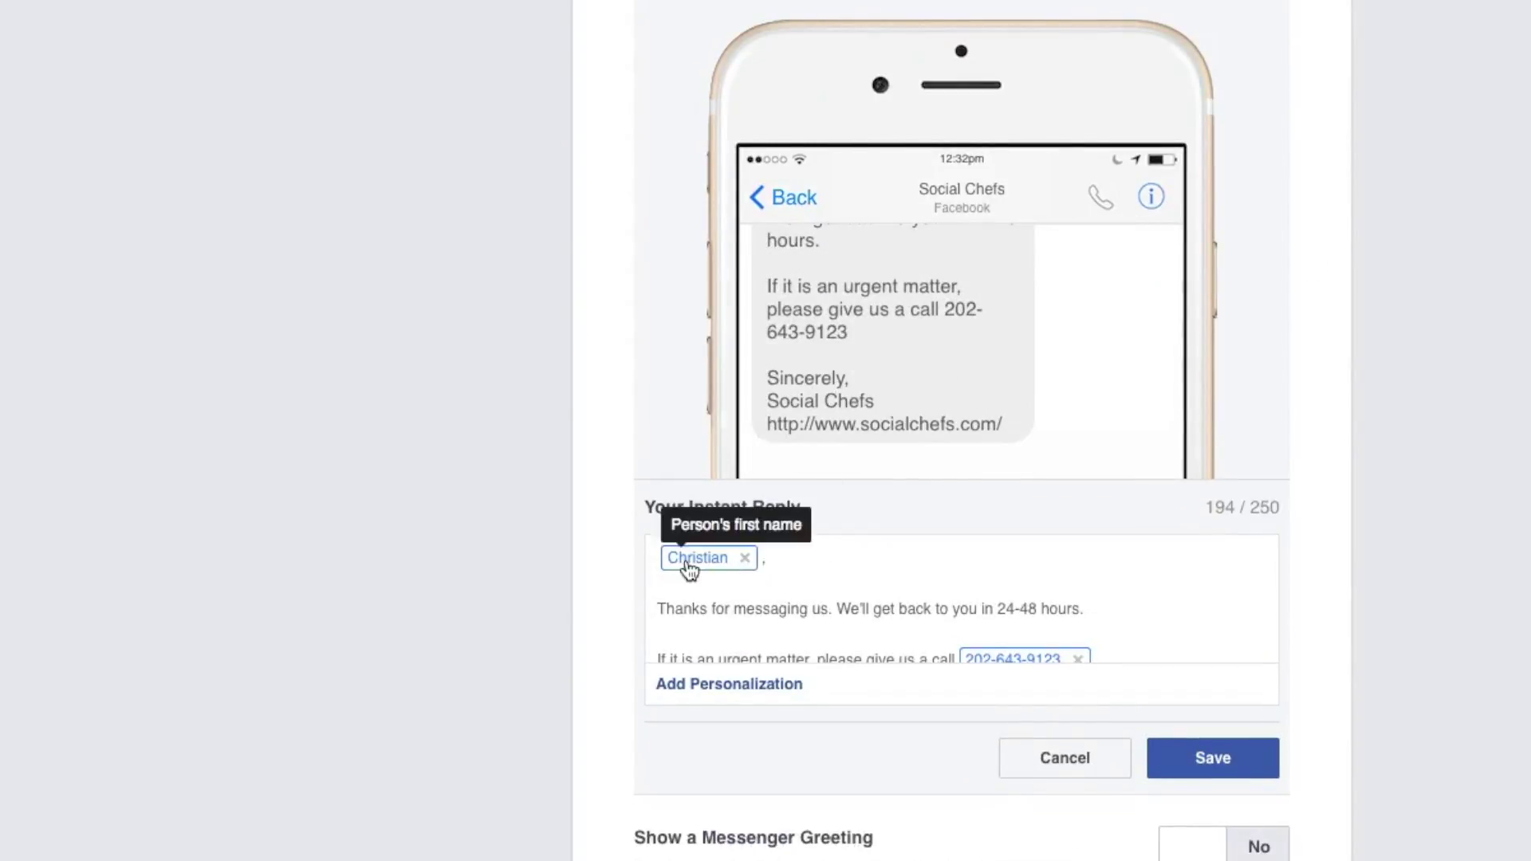
scroll(806, 612, down, 2)
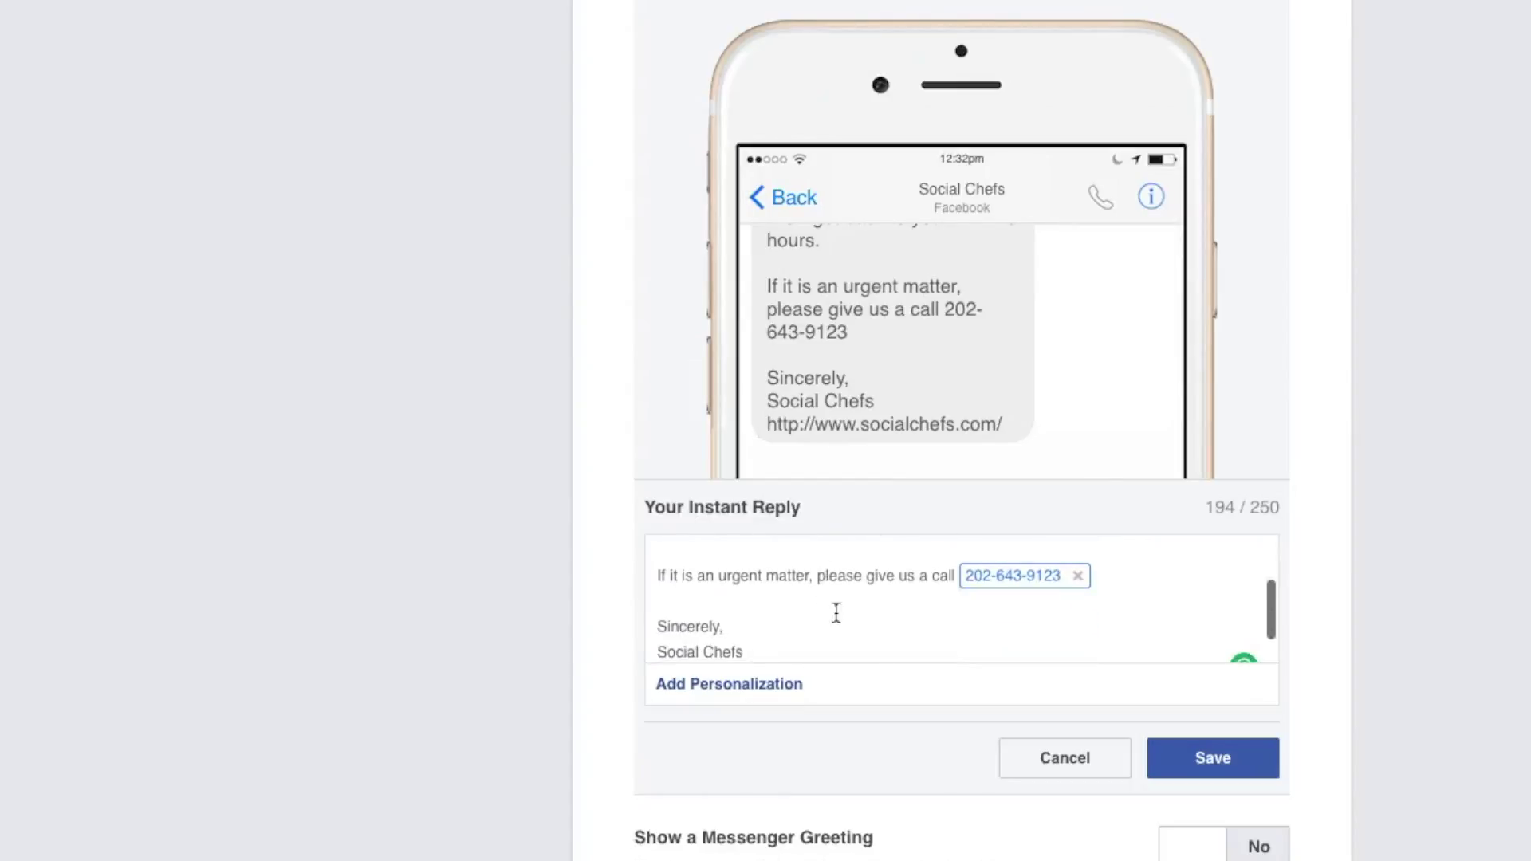
scroll(941, 588, down, 1)
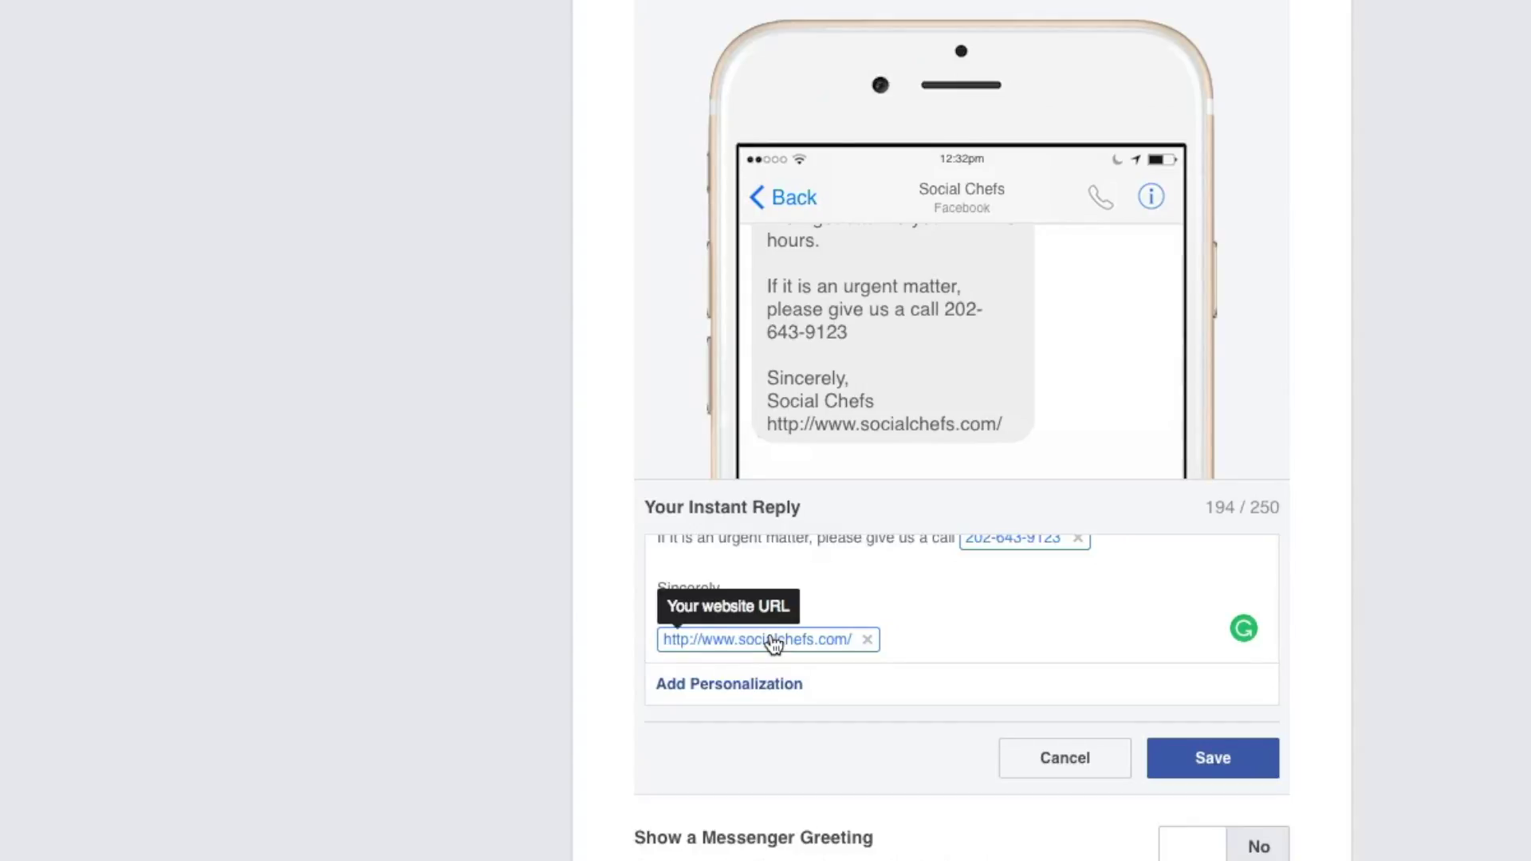
click(792, 691)
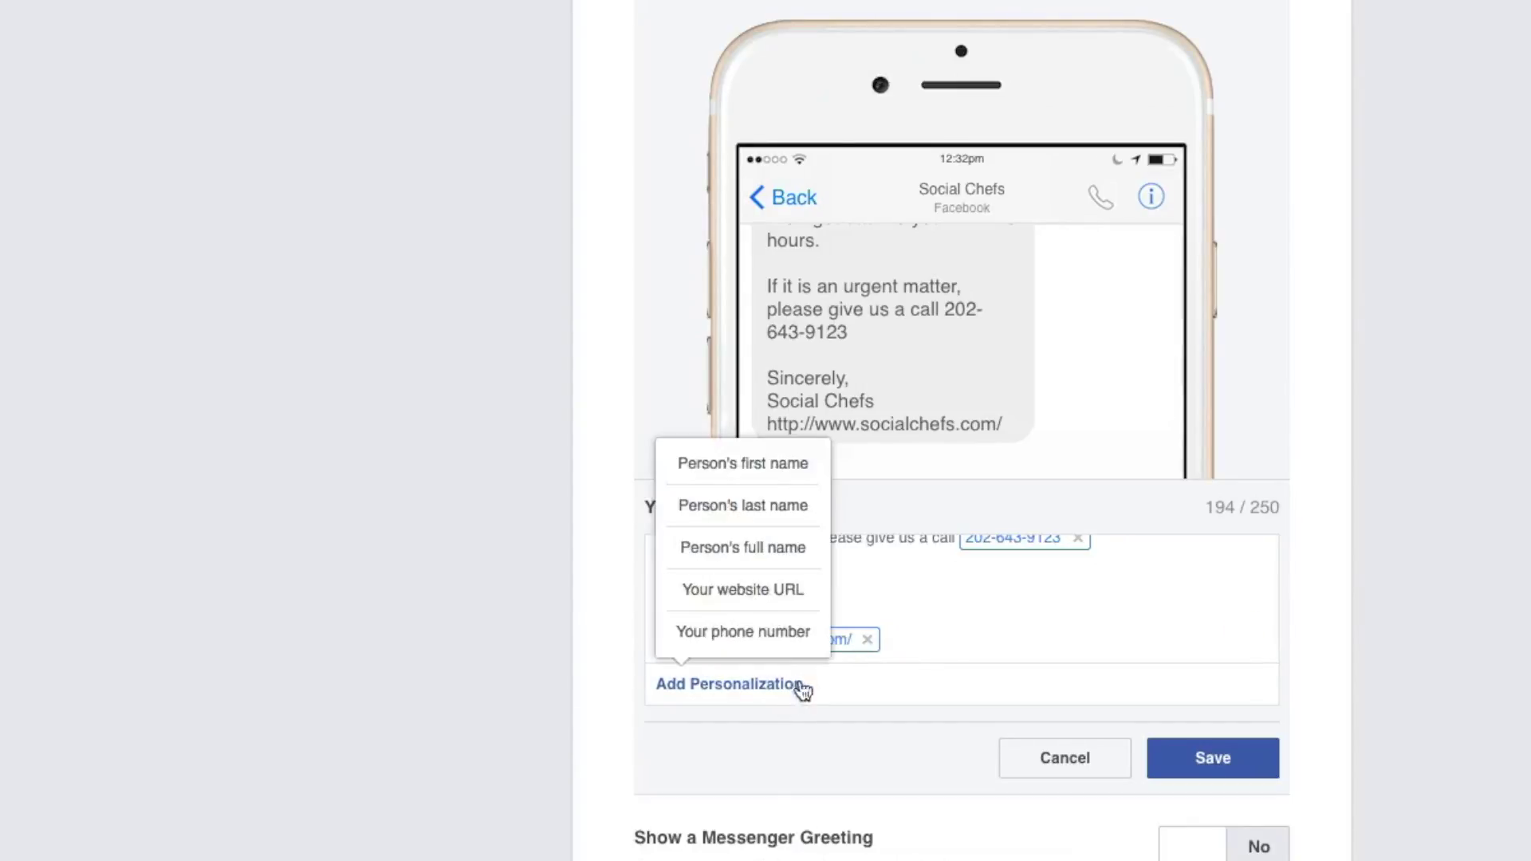
click(961, 636)
click(1050, 769)
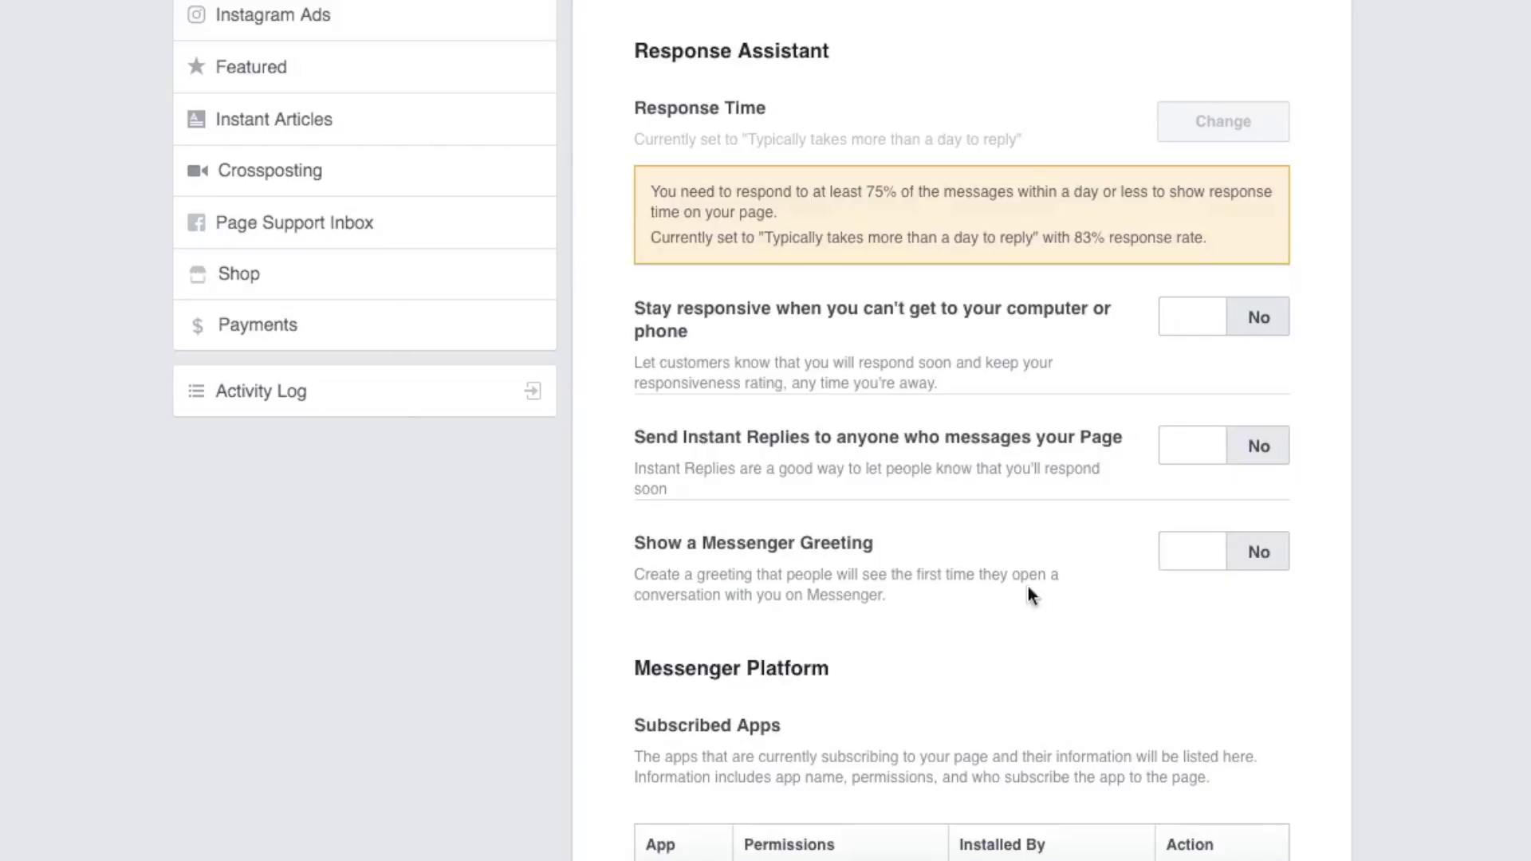
Switch Show a Messenger Greeting to Yes and add a period to the default greeting.
click(1237, 562)
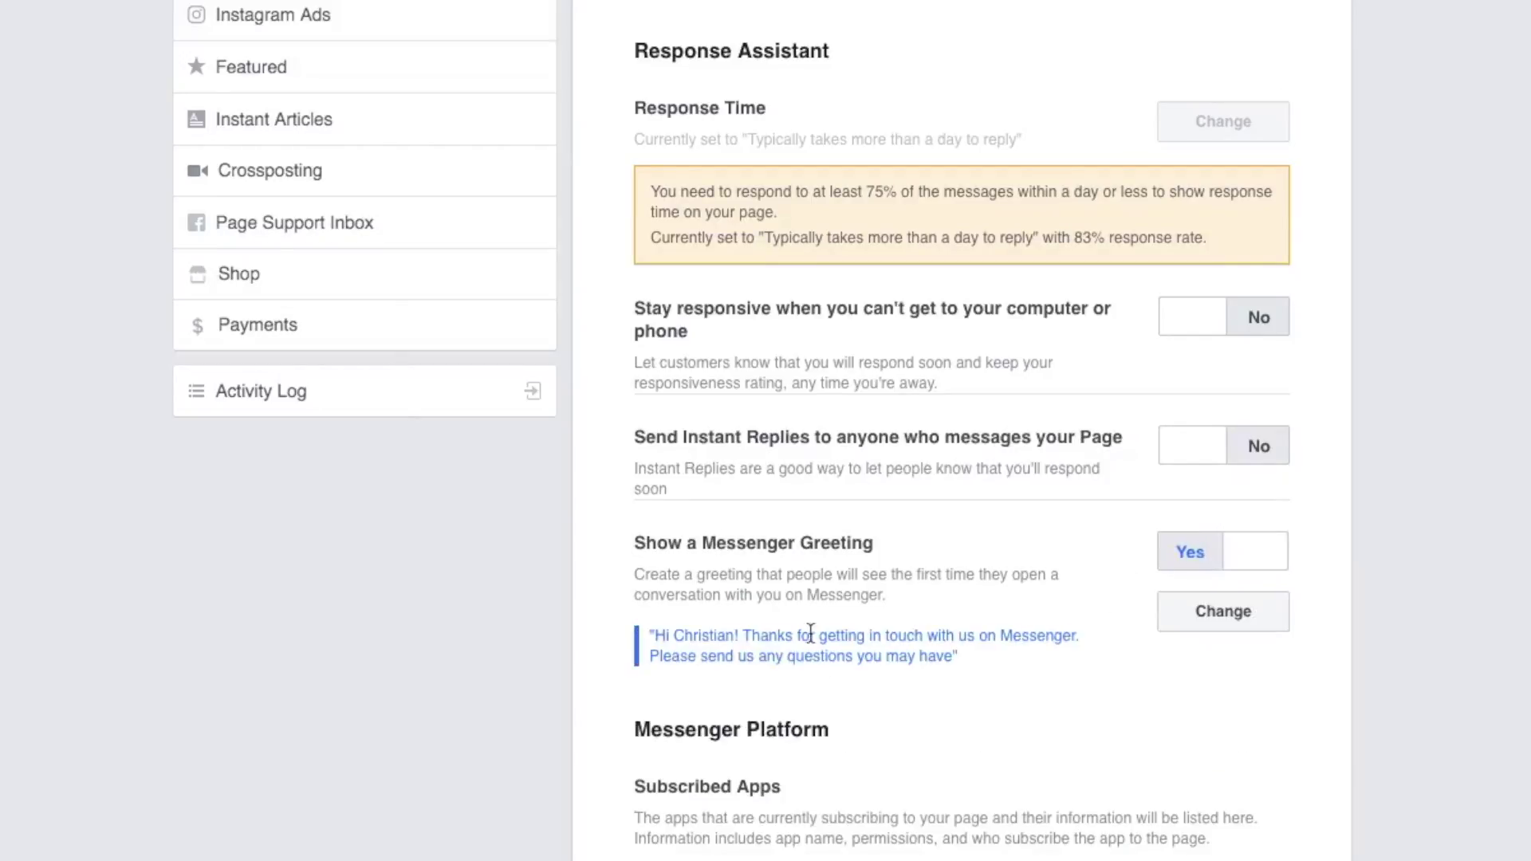
click(1200, 622)
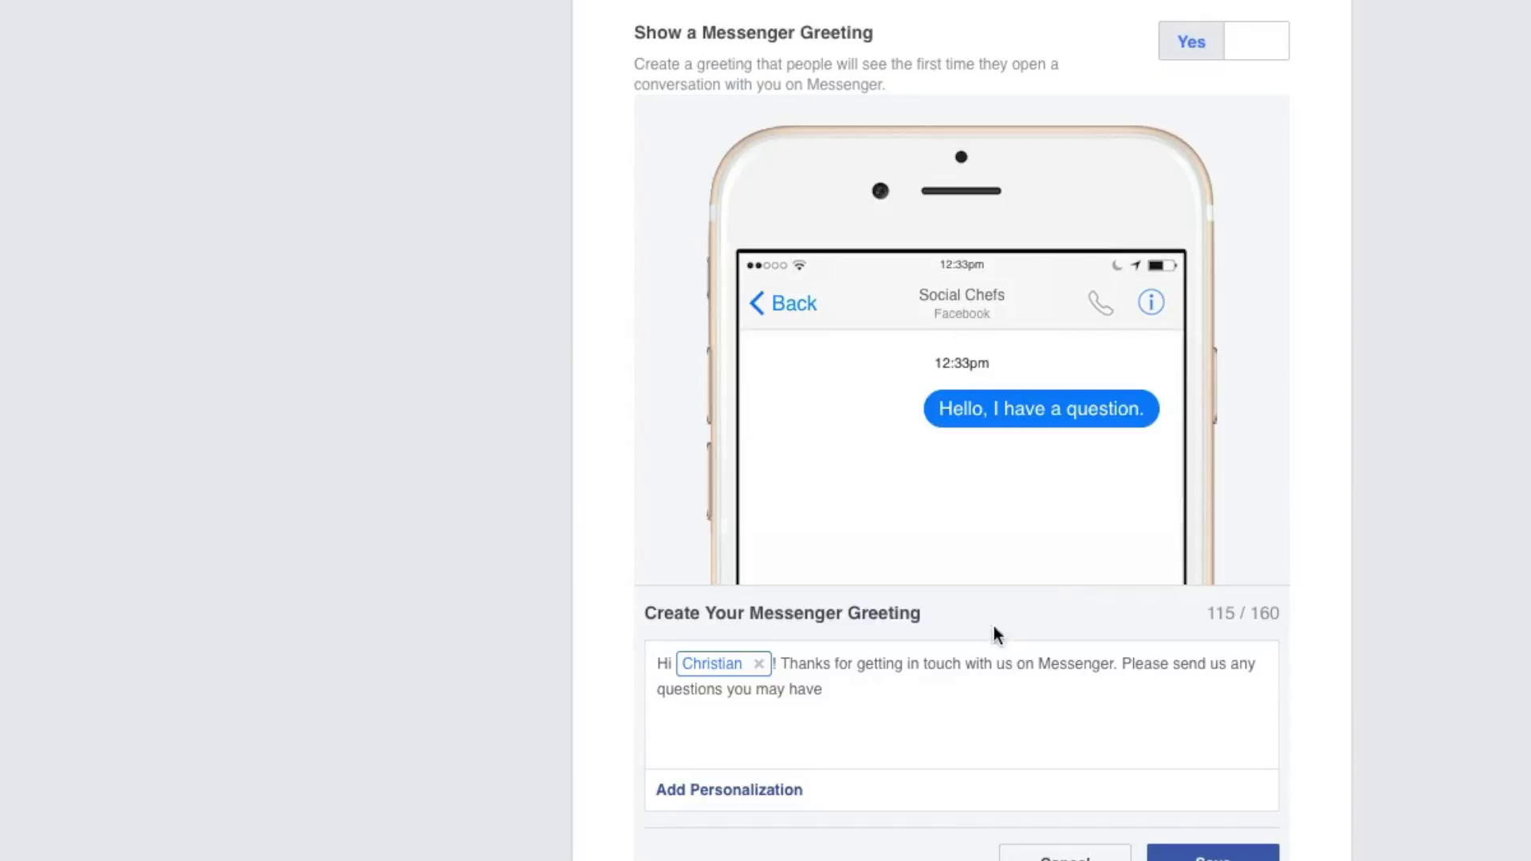
click(853, 689)
text(.)
Replace the greeting text with a new one beginning 'If you have a support question, I'.
key(ctrl+a)
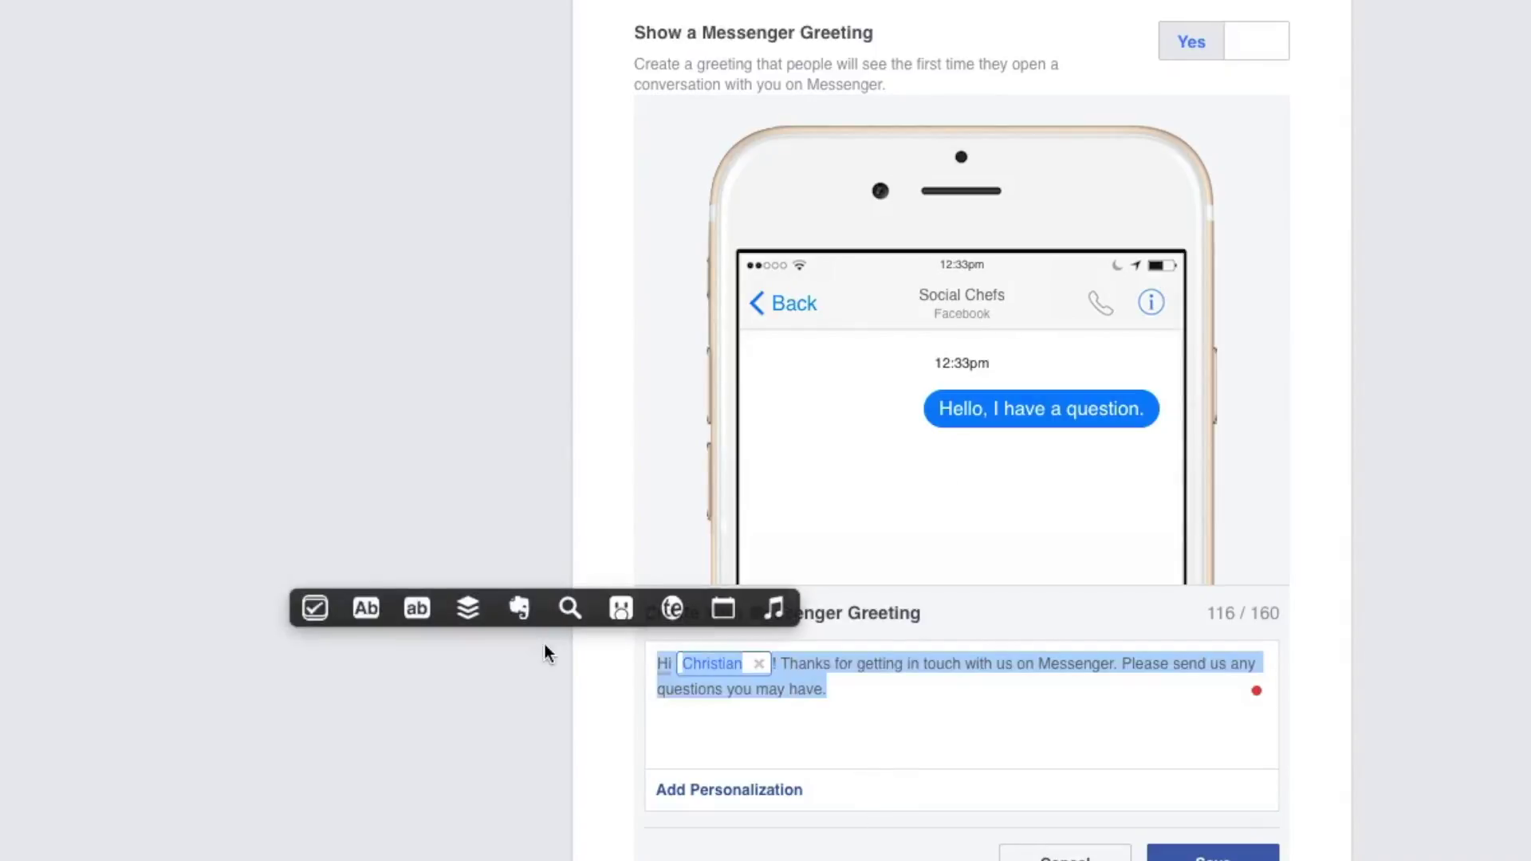
key(BackSpace)
text(IF you have)
key(ctrl+a)
text(If)
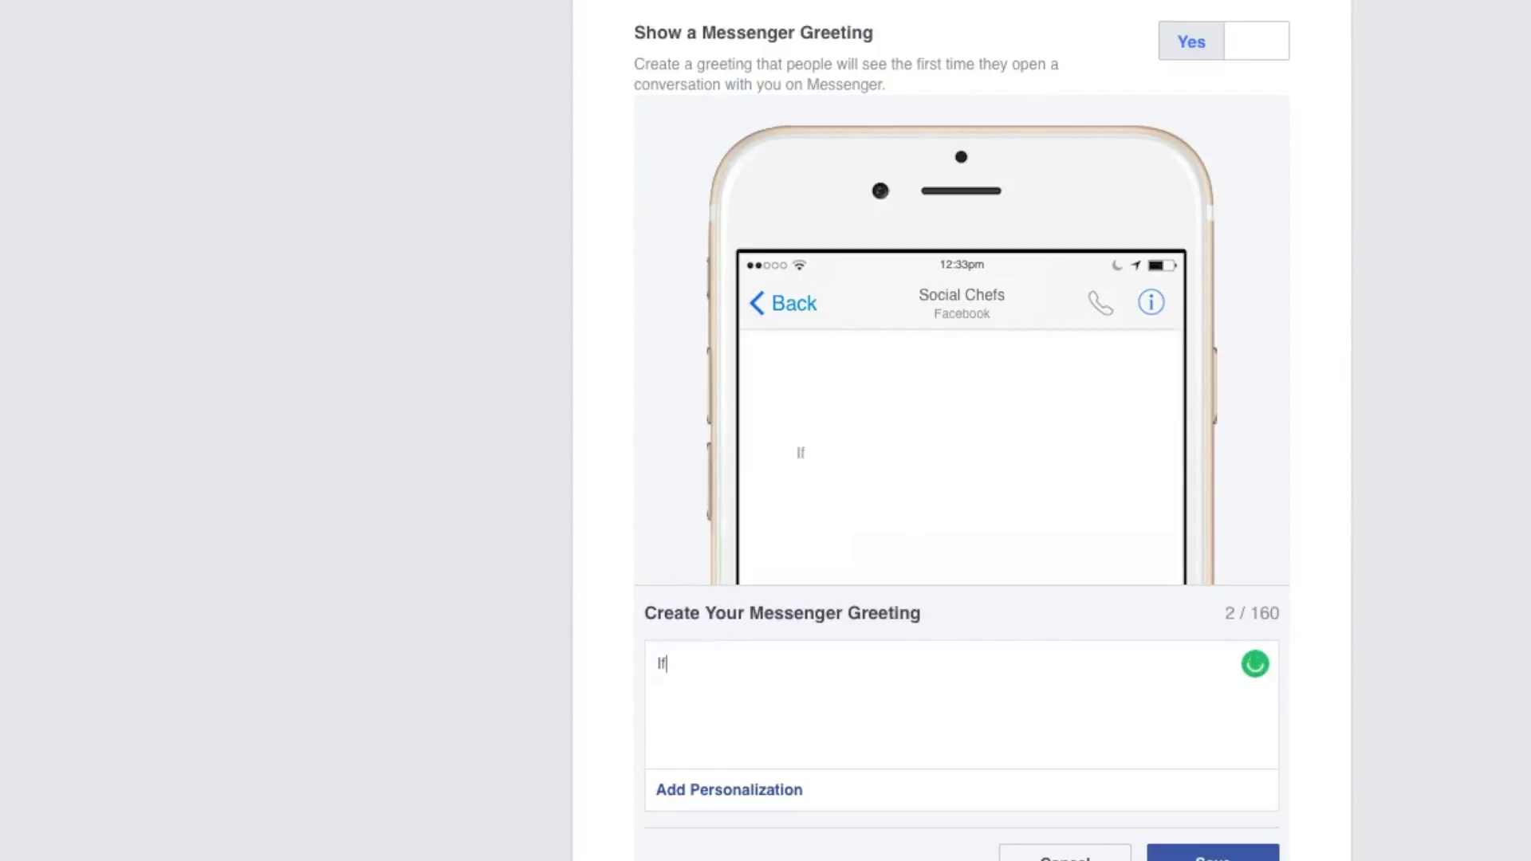
text( you have a )
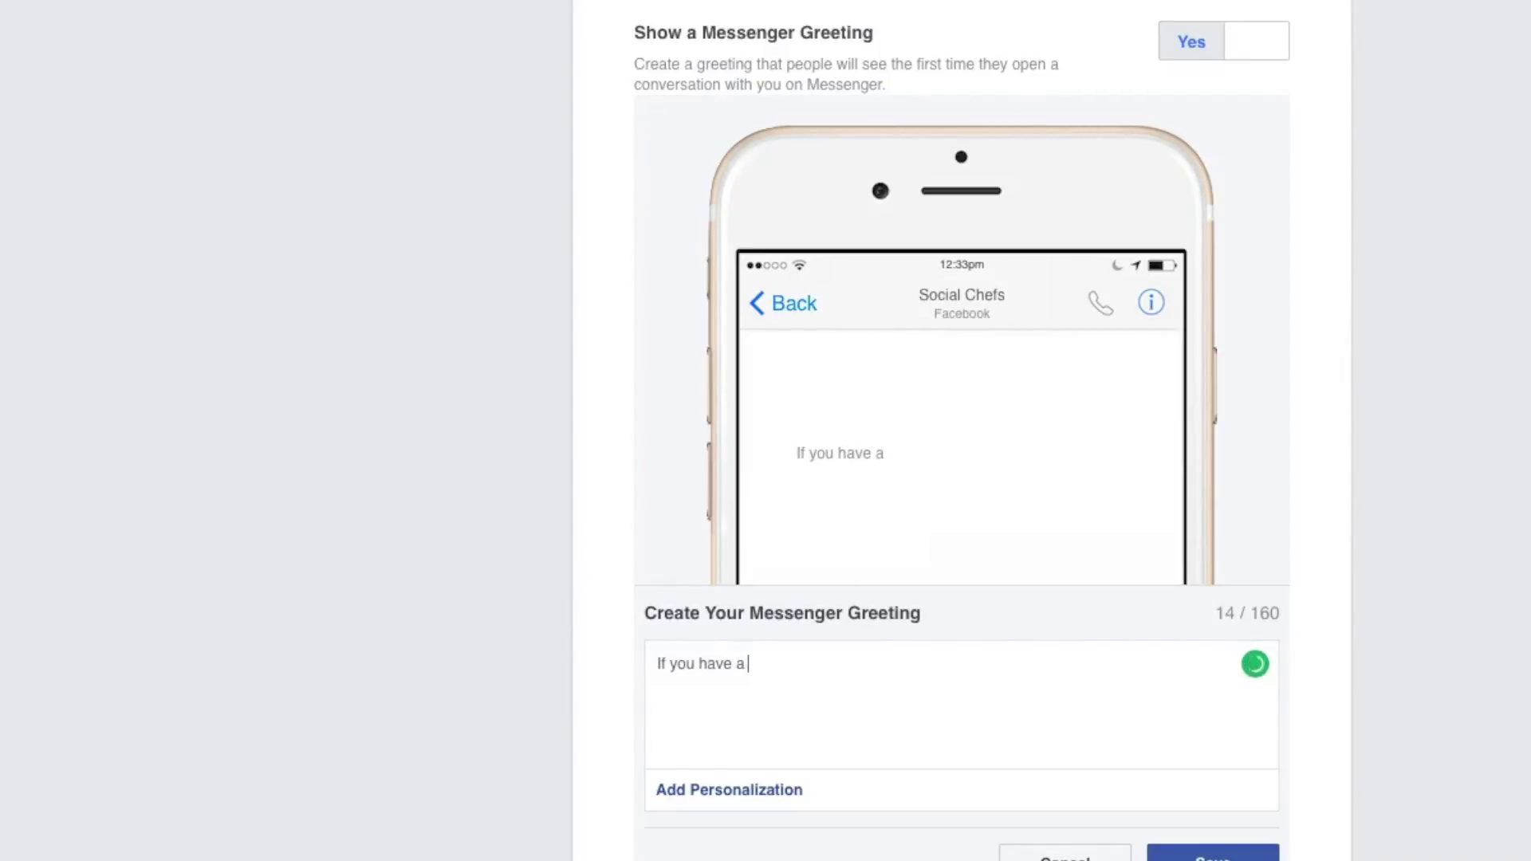
text(support questio)
key(BackSpace)
key(BackSpace)
text(ion, )
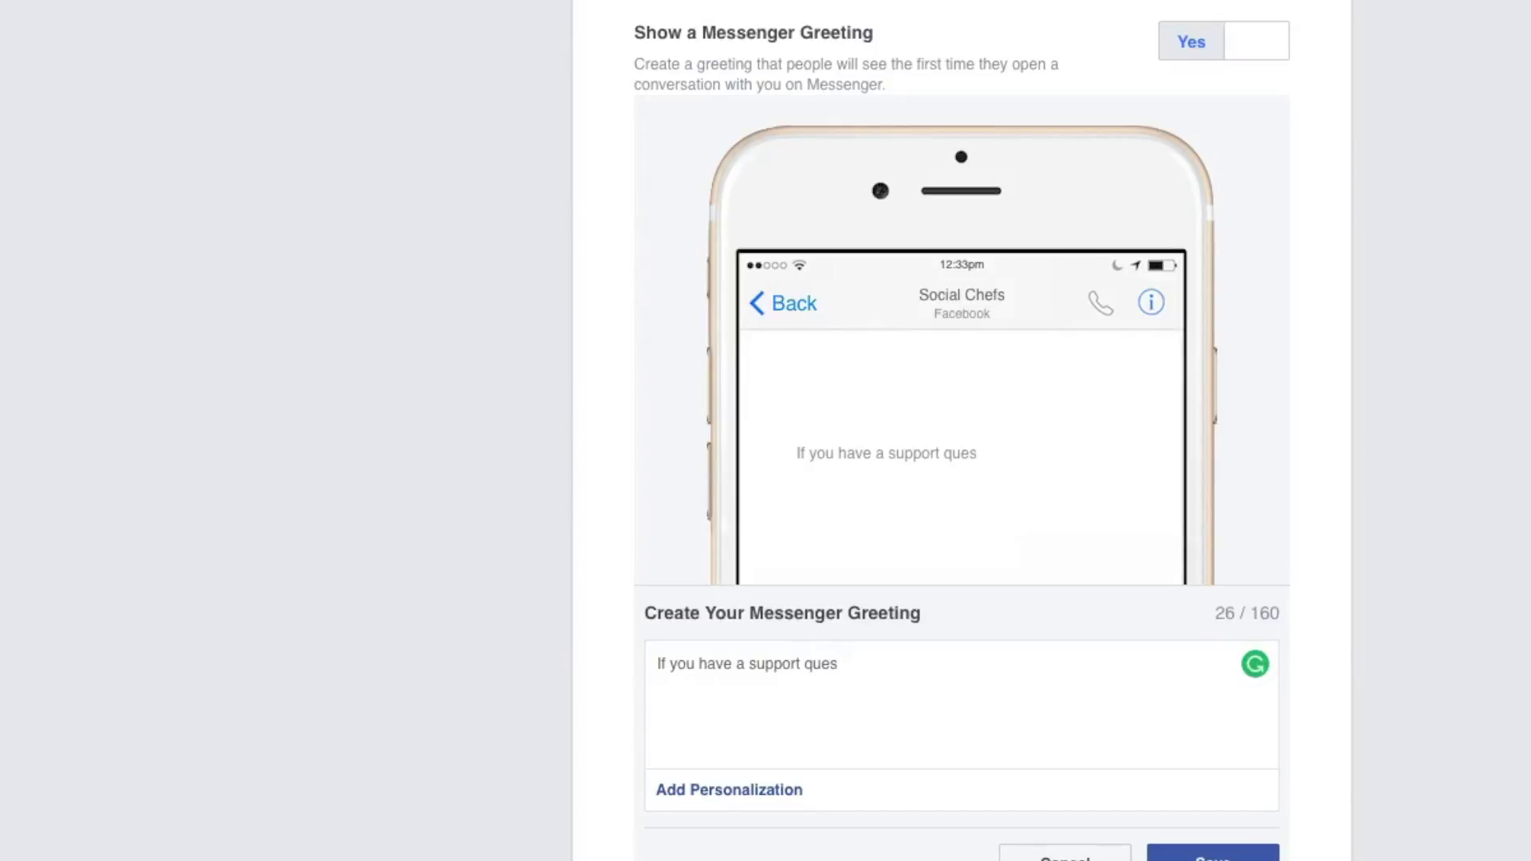
text(I)
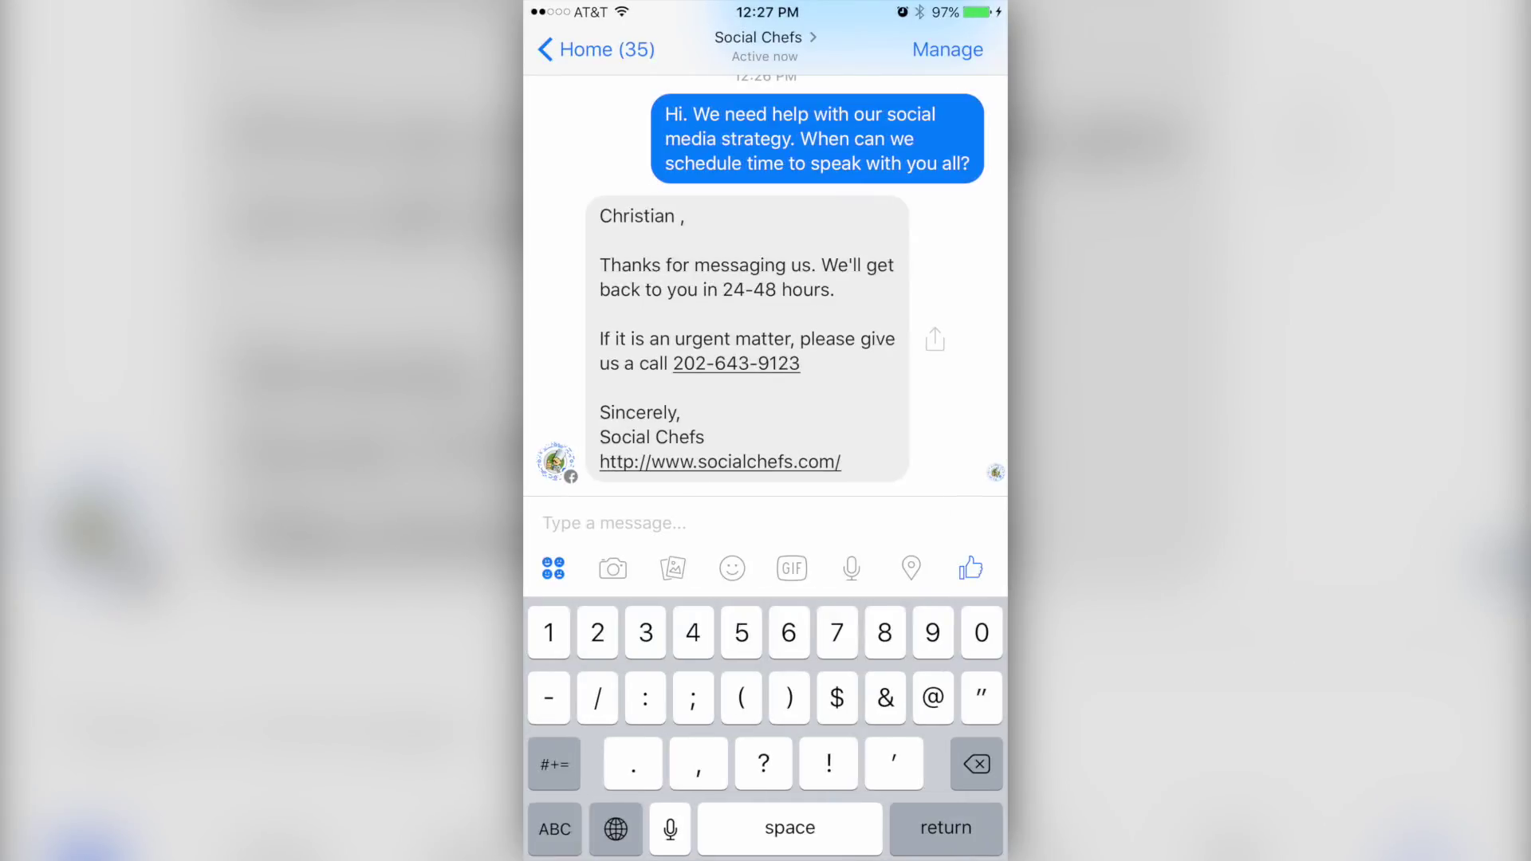